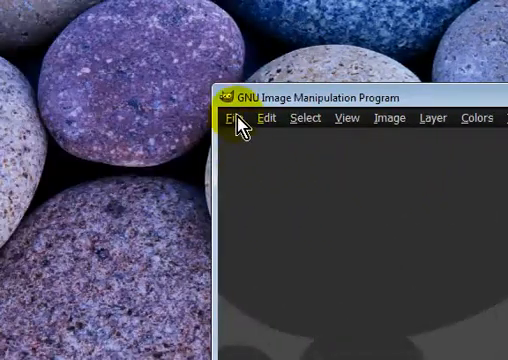
# Step: Create a new blank 640x480 image with the default settings
pyautogui.click(236, 119)
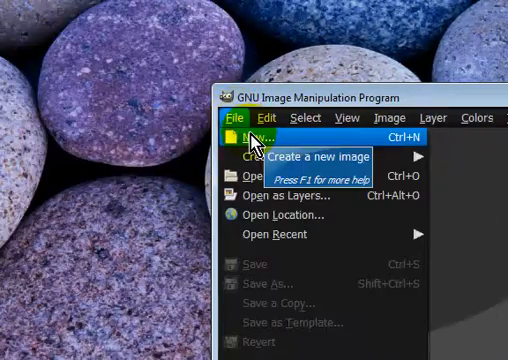
pyautogui.click(253, 140)
pyautogui.click(342, 238)
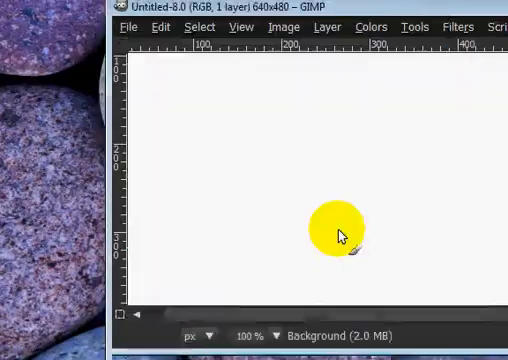
pyautogui.moveTo(322, 112); pyautogui.dragTo(280, 138)
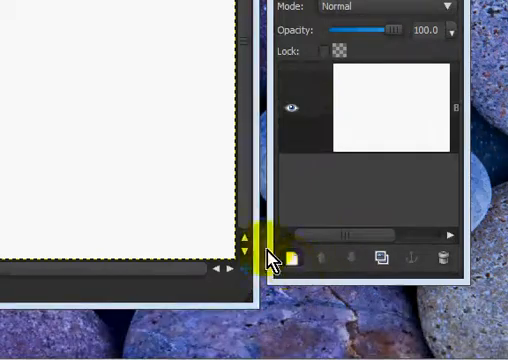
# Step: Add a transparent layer above the white background
pyautogui.click(272, 258)
pyautogui.click(228, 142)
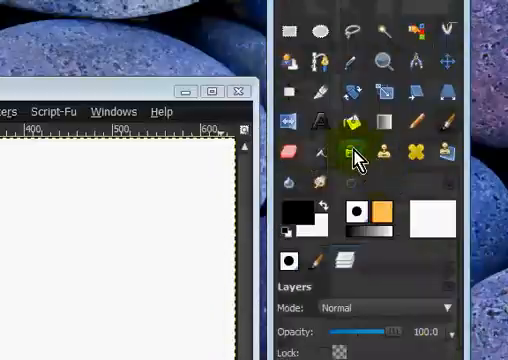
pyautogui.click(320, 125)
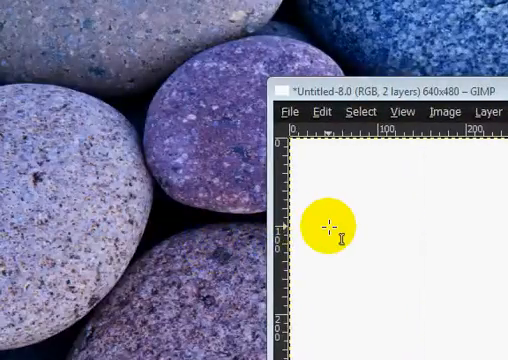
# Step: Add black 'Gimp' text in a box spanning the canvas and size it to 213 px
pyautogui.moveTo(120, 90); pyautogui.dragTo(340, 258)
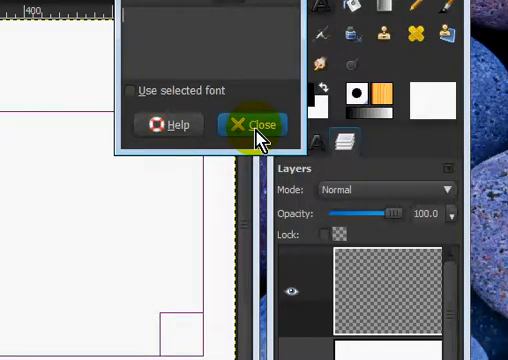
pyautogui.write('g')
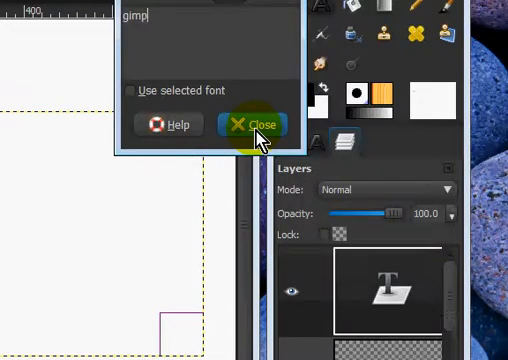
pyautogui.press('BackSpace')
pyautogui.write('G')
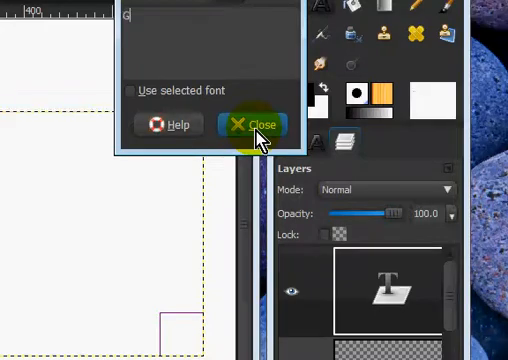
pyautogui.write('imp')
pyautogui.click(258, 128)
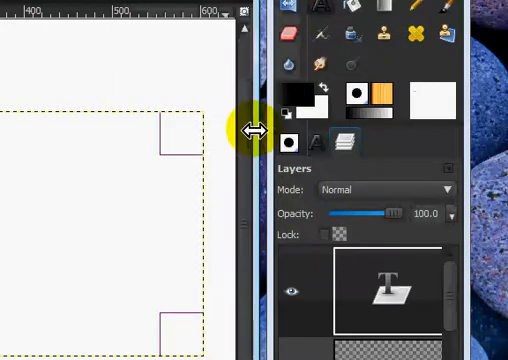
pyautogui.click(318, 145)
pyautogui.write('220')
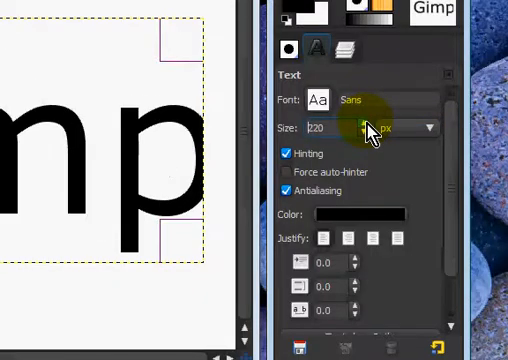
pyautogui.click(366, 132)
pyautogui.click(366, 132)
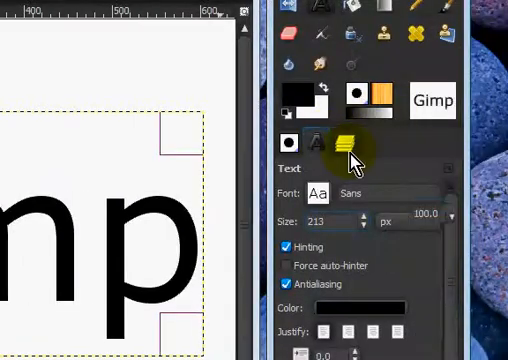
# Step: Bring up the text layer's options in the Layers panel
pyautogui.click(345, 150)
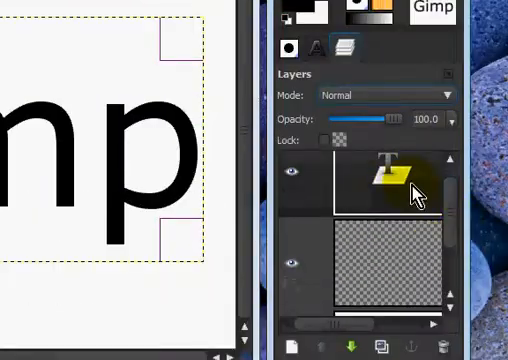
pyautogui.rightClick(417, 193)
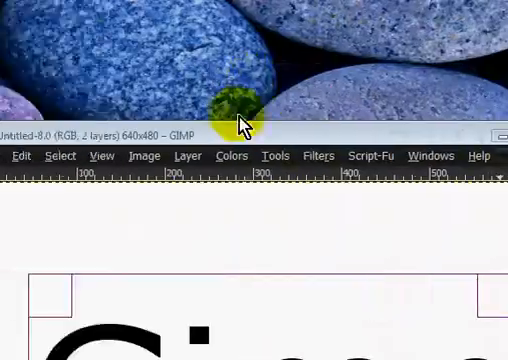
# Step: Generate an Animated Fire effect of 25 frames at 41 ms from the text image
pyautogui.click(320, 157)
pyautogui.moveTo(133, 199)
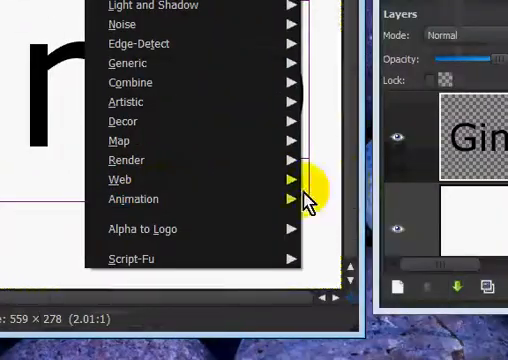
pyautogui.click(362, 194)
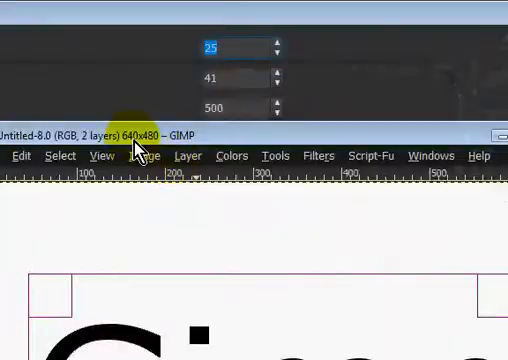
pyautogui.click(208, 18)
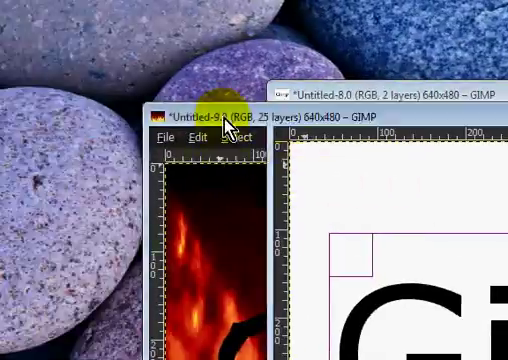
# Step: Raise the 25-layer fire image and select its top frame layer
pyautogui.click(227, 119)
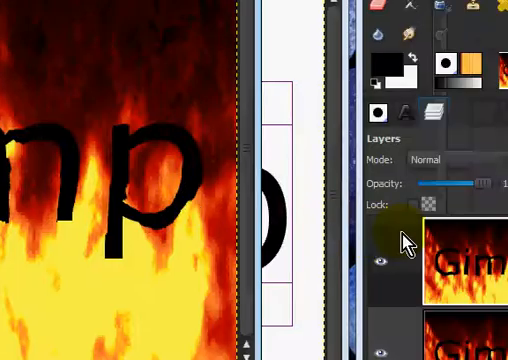
pyautogui.scroll(-2, 455, 190)
pyautogui.scroll(2, 450, 165)
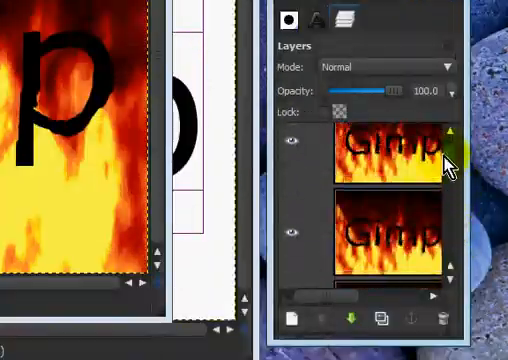
pyautogui.click(450, 160)
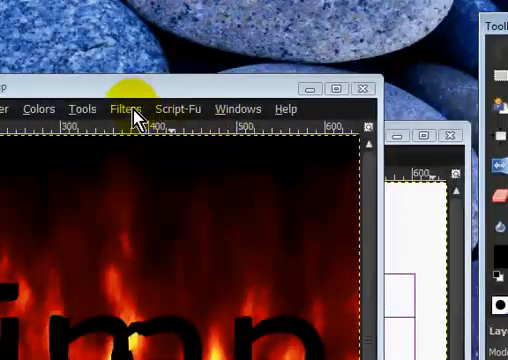
pyautogui.click(130, 110)
pyautogui.moveTo(120, 123)
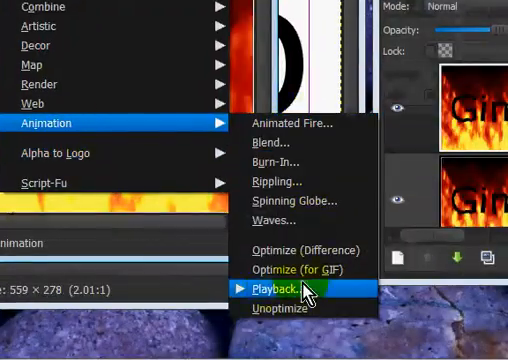
# Step: Play the flaming 'Gimp' animation in the Animation Playback window
pyautogui.click(278, 291)
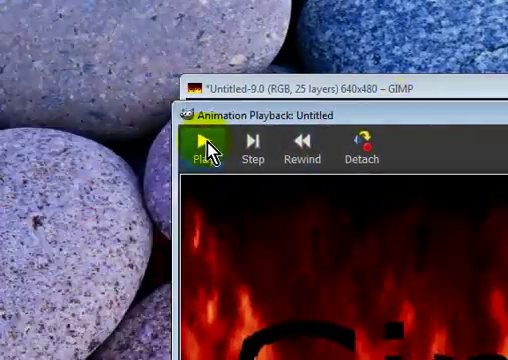
pyautogui.click(3, 155)
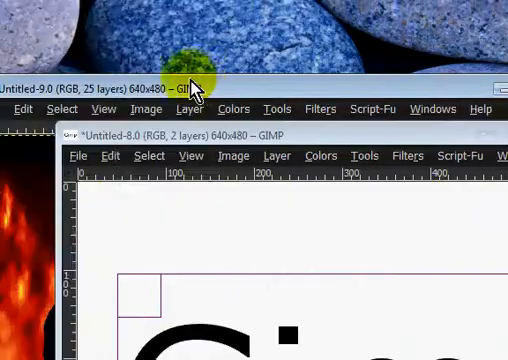
# Step: Close the original text image without saving, keeping only the fire animation
pyautogui.click(240, 142)
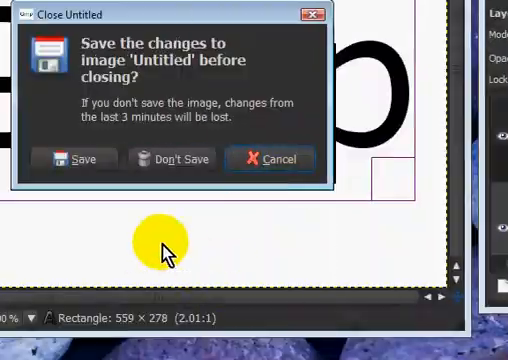
pyautogui.click(175, 159)
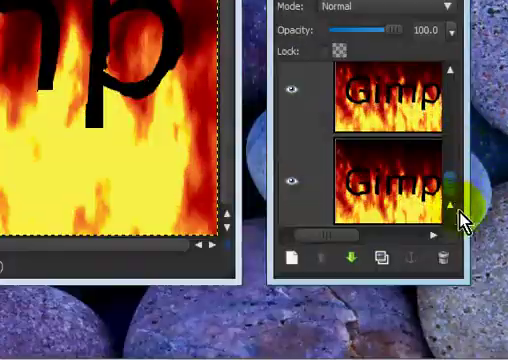
pyautogui.moveTo(455, 215); pyautogui.dragTo(462, 178)
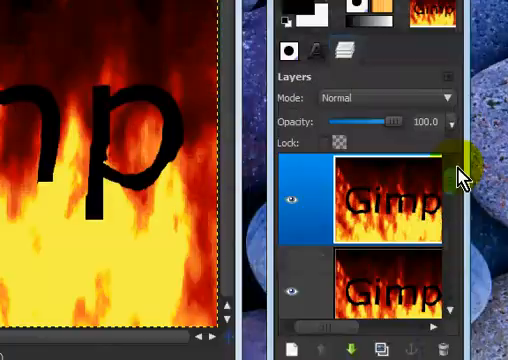